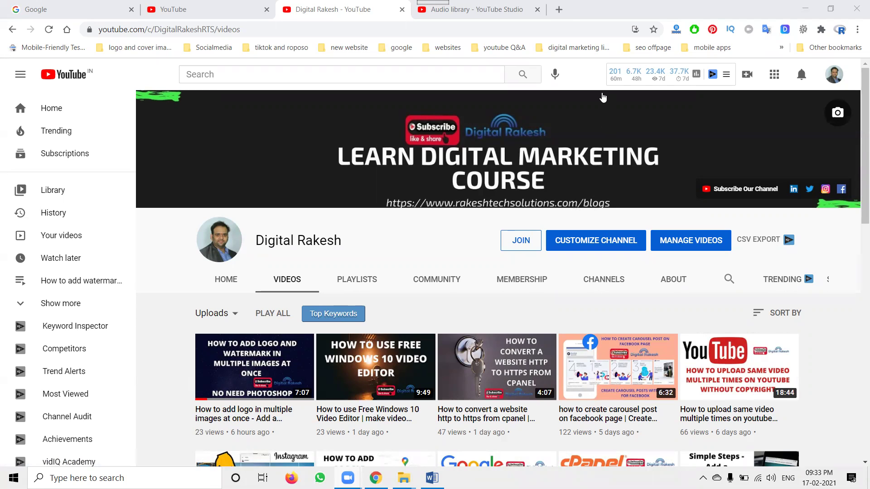
{"action": "left_click", "coordinate": [559, 9]}
{"action": "type", "text": "https://convert2video.com/"}
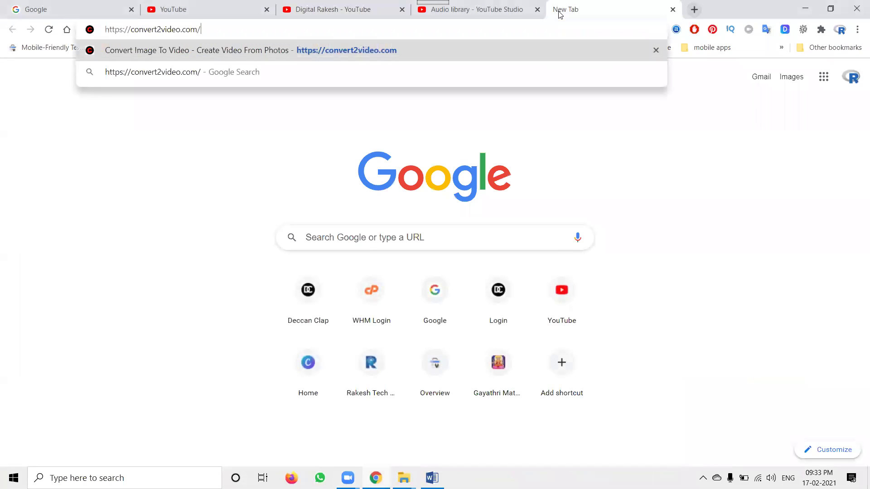
{"action": "key", "text": "Return"}
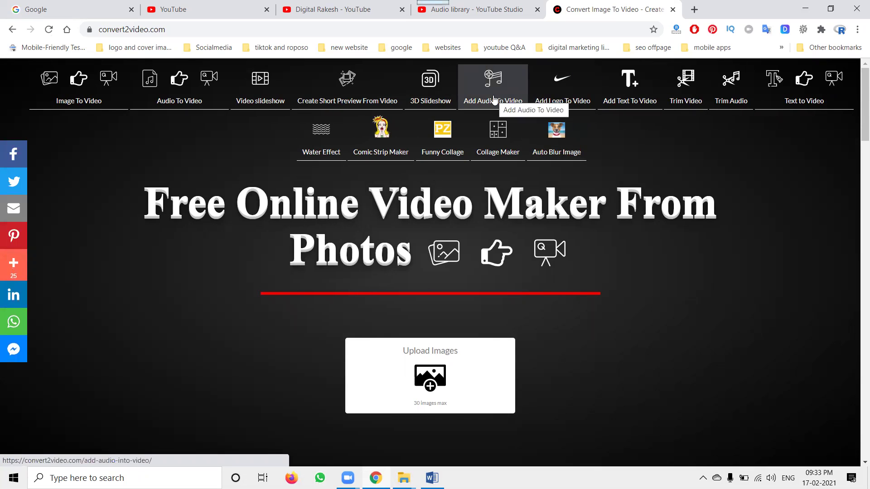
Step: Play the Breatha track in the YouTube Studio audio library
{"action": "left_click", "coordinate": [466, 10]}
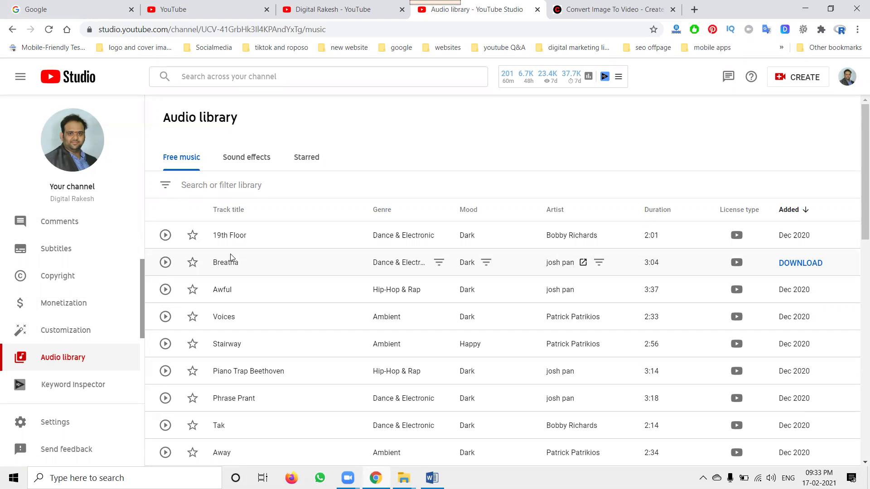
{"action": "left_click", "coordinate": [165, 267]}
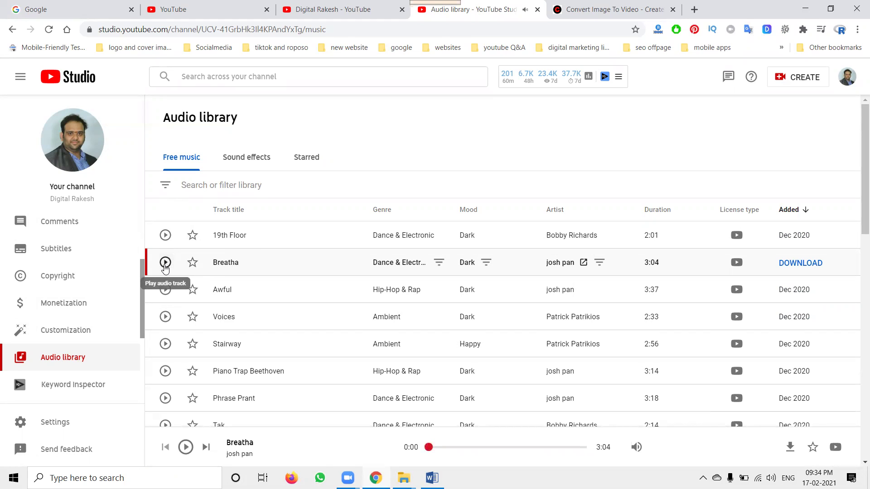
Step: Open the Add Audio To Video tool on convert2video.com and upload the Horoscope reading in Bangalore video from the final video making folder
{"action": "left_click", "coordinate": [560, 4]}
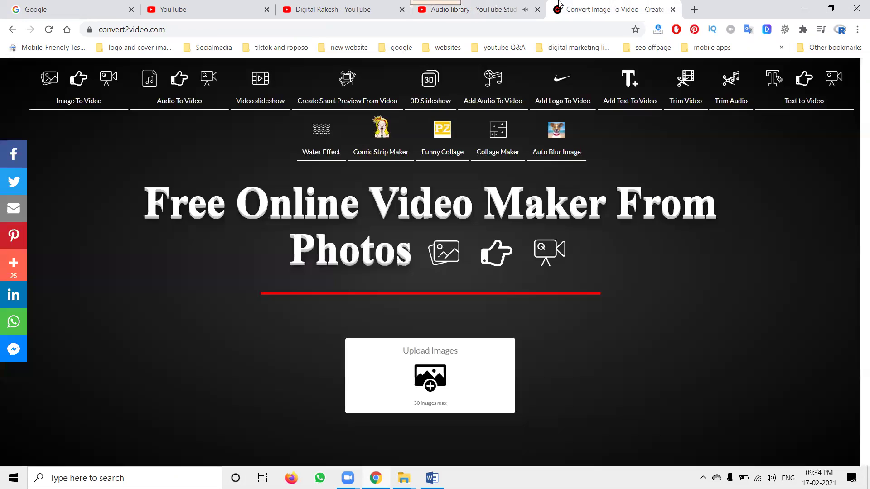
{"action": "left_click", "coordinate": [493, 95]}
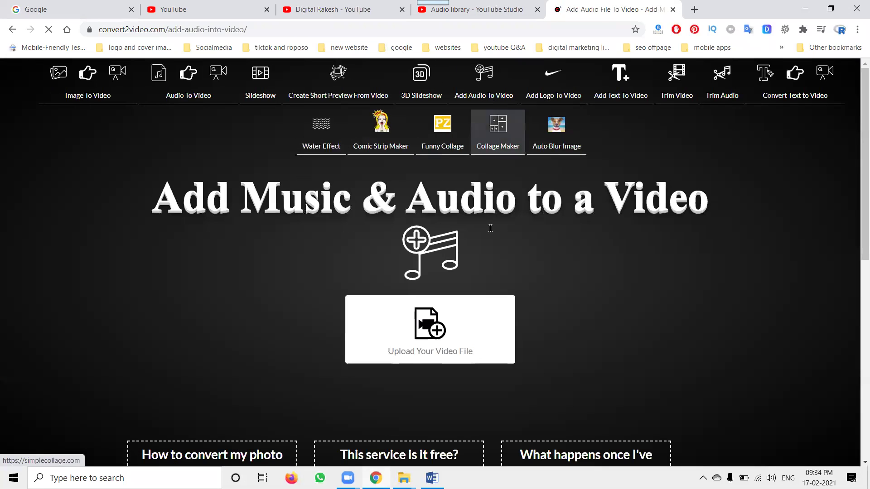
{"action": "mouse_move", "coordinate": [404, 478]}
{"action": "left_click", "coordinate": [335, 428]}
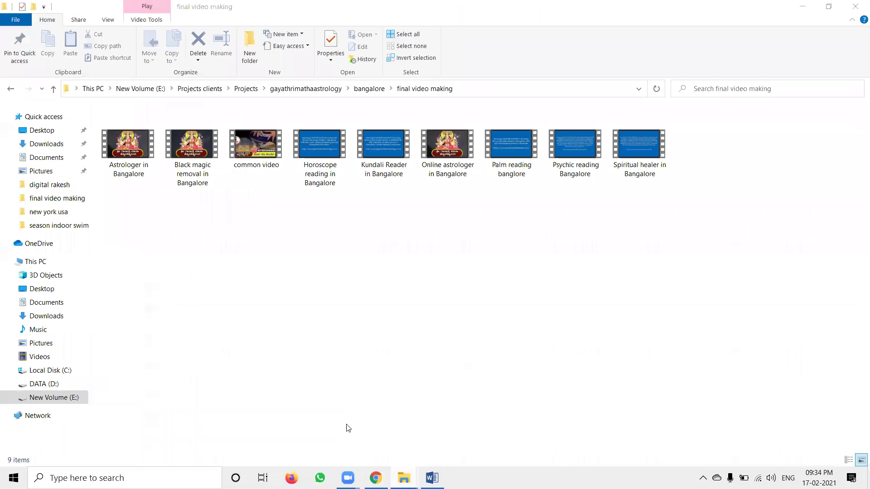
{"action": "left_click_drag", "start_coordinate": [334, 275], "coordinate": [414, 356]}
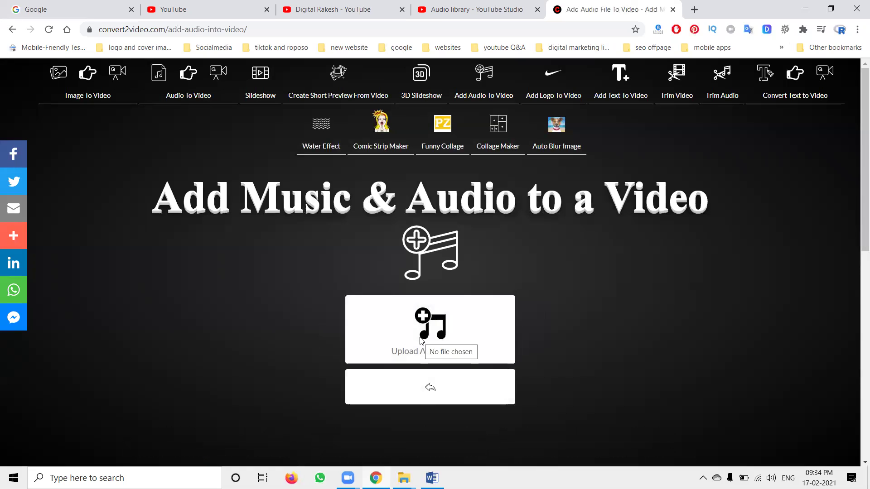
Step: Open the music files folder inside Downloads in a maximized File Explorer window
{"action": "mouse_move", "coordinate": [403, 478]}
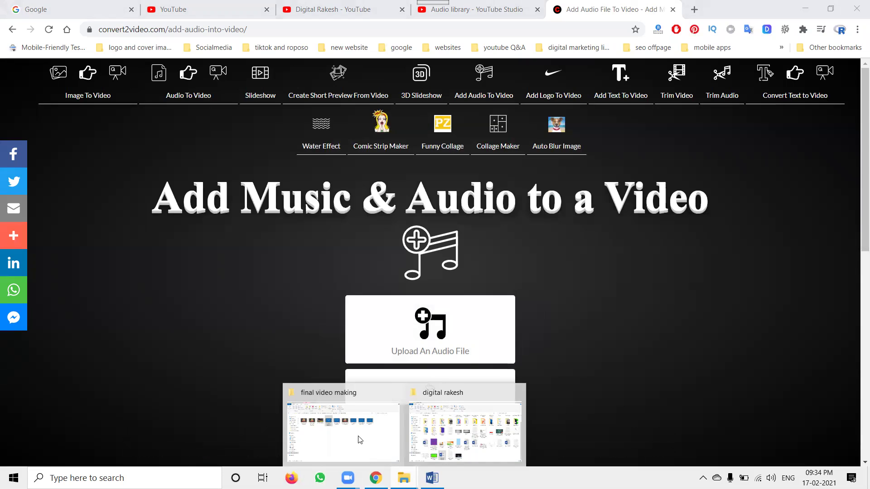
{"action": "left_click", "coordinate": [359, 438]}
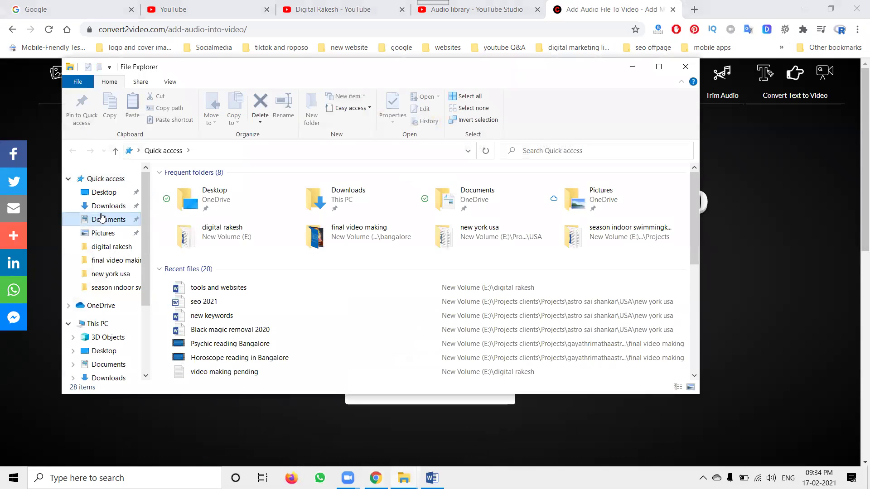
{"action": "left_click", "coordinate": [102, 219]}
{"action": "left_click", "coordinate": [108, 206]}
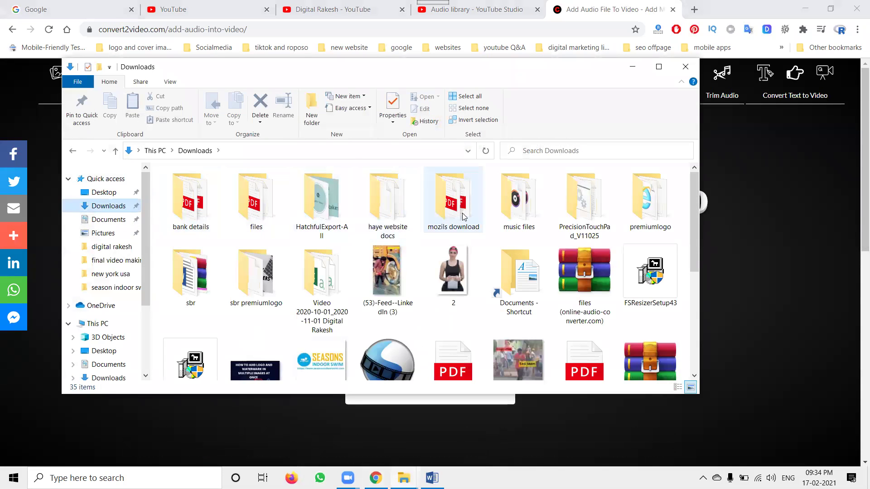
{"action": "double_click", "coordinate": [518, 199]}
{"action": "double_click", "coordinate": [650, 67]}
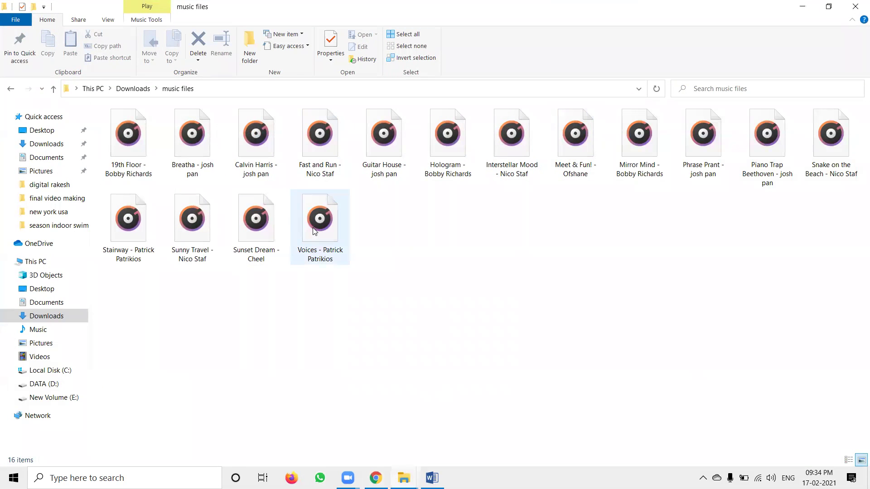
{"action": "right_click", "coordinate": [241, 147]}
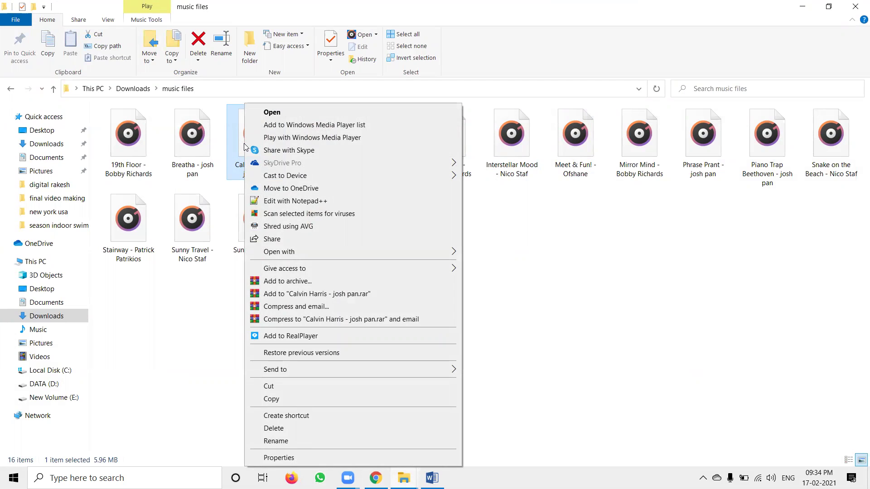
{"action": "left_click", "coordinate": [602, 264]}
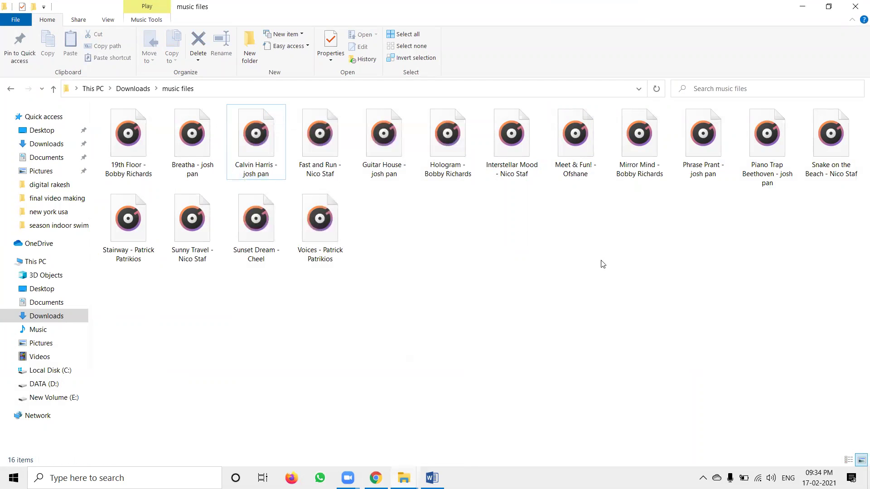
Step: Return to Chrome and search Google for easy video maker in a new tab
{"action": "left_click", "coordinate": [375, 478]}
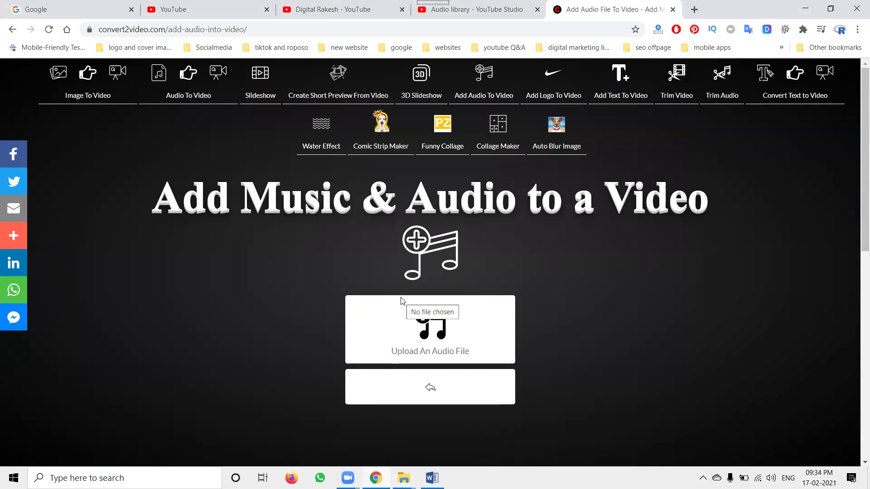
{"action": "left_click", "coordinate": [696, 9]}
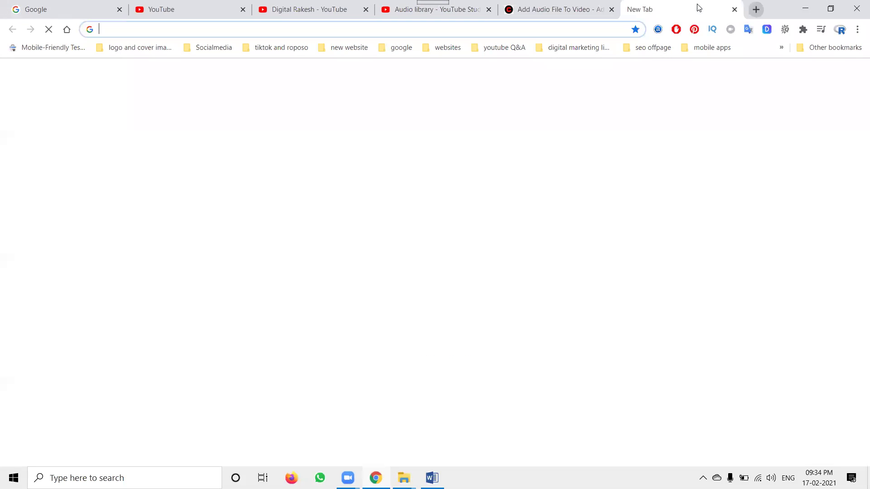
{"action": "type", "text": "eas"}
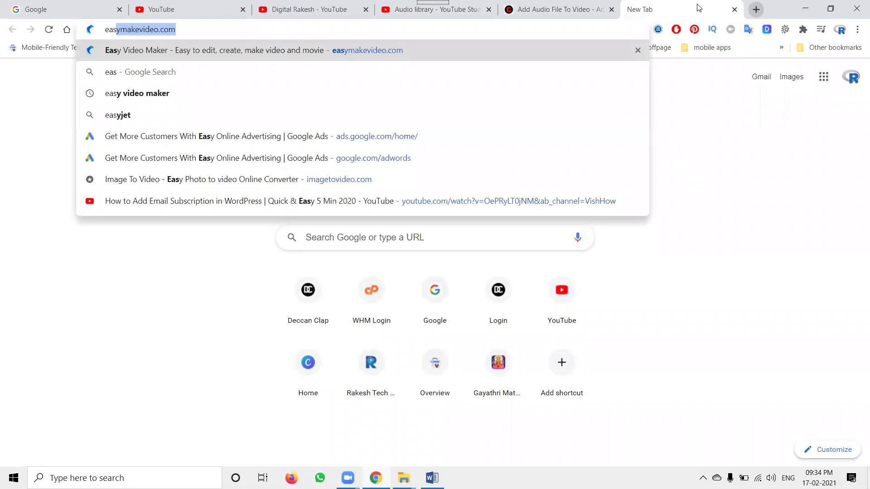
{"action": "type", "text": "y video maker"}
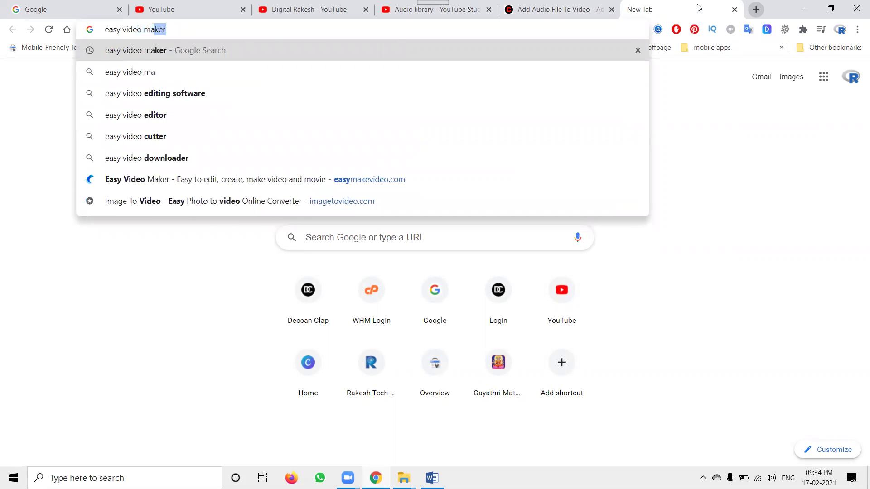
{"action": "key", "text": "Return"}
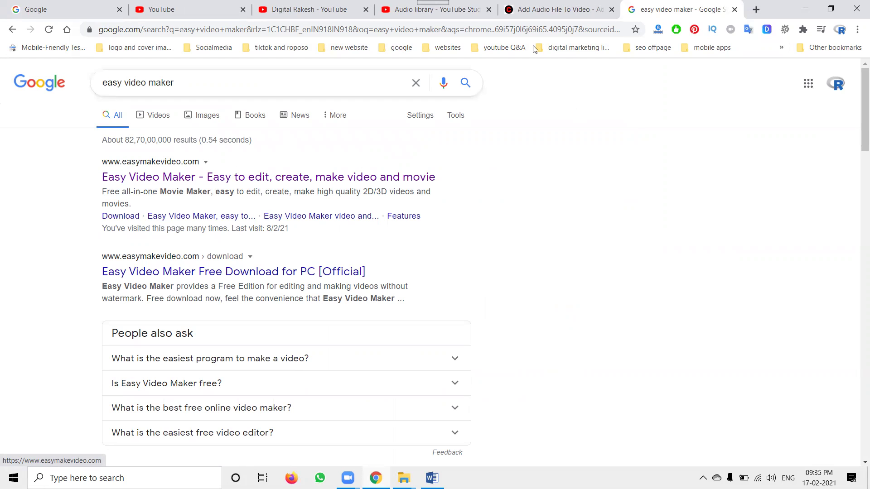
Step: Play the Fast and Run track from the music files folder in Groove Music, and upload it to convert2video.com as the video's audio file
{"action": "left_click", "coordinate": [571, 5]}
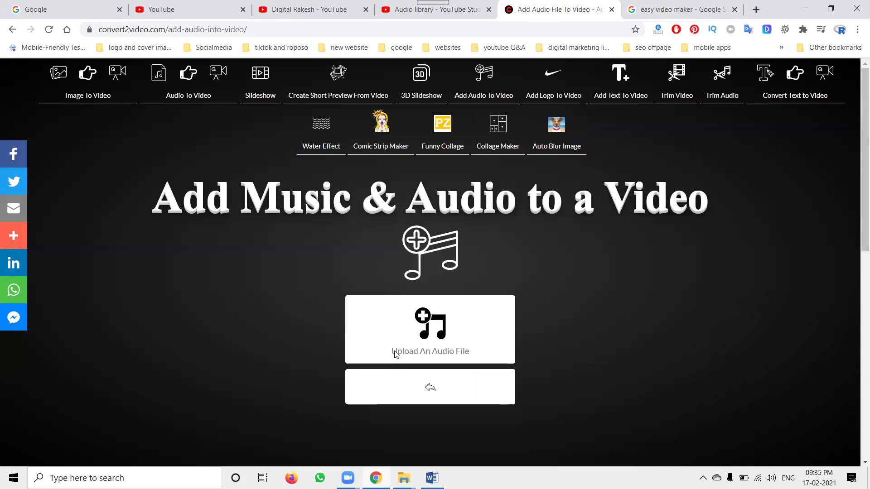
{"action": "left_click", "coordinate": [404, 478]}
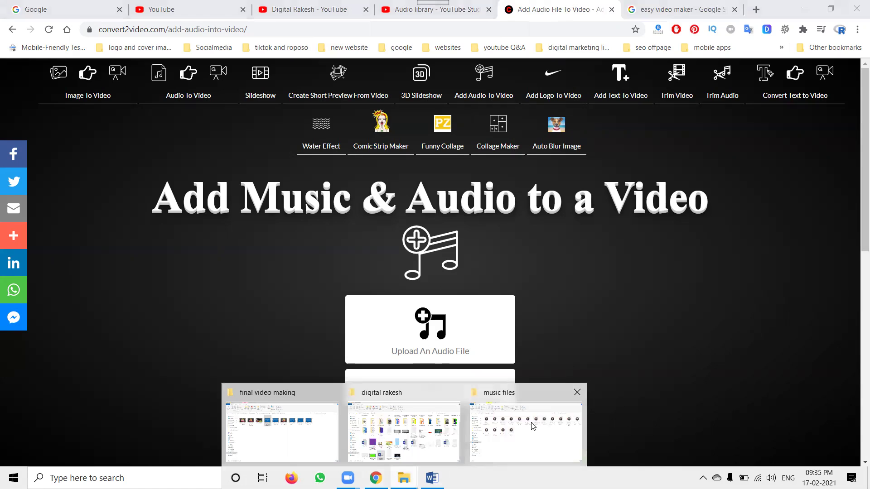
{"action": "left_click", "coordinate": [528, 423]}
{"action": "left_click", "coordinate": [333, 165]}
{"action": "double_click", "coordinate": [333, 165]}
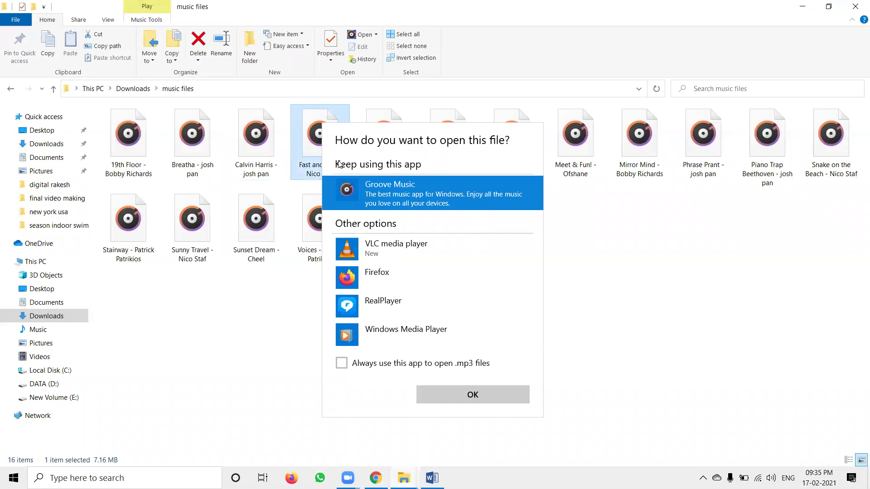
{"action": "double_click", "coordinate": [371, 200]}
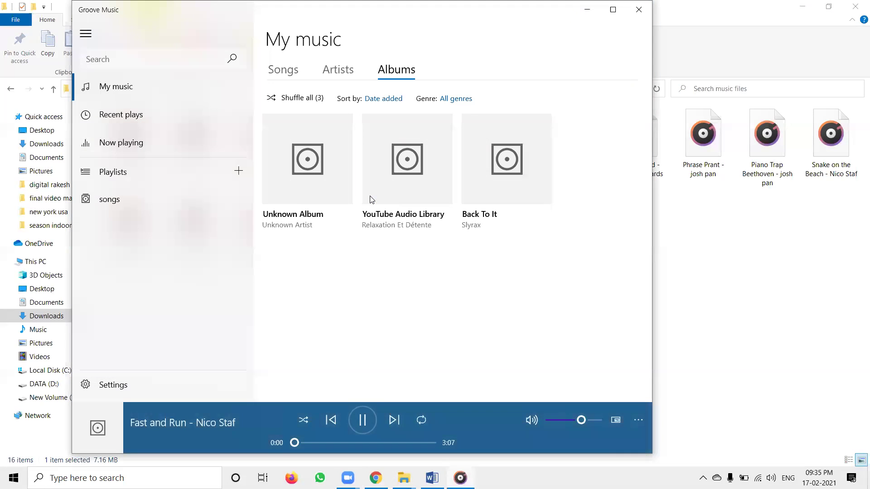
{"action": "left_click", "coordinate": [639, 9]}
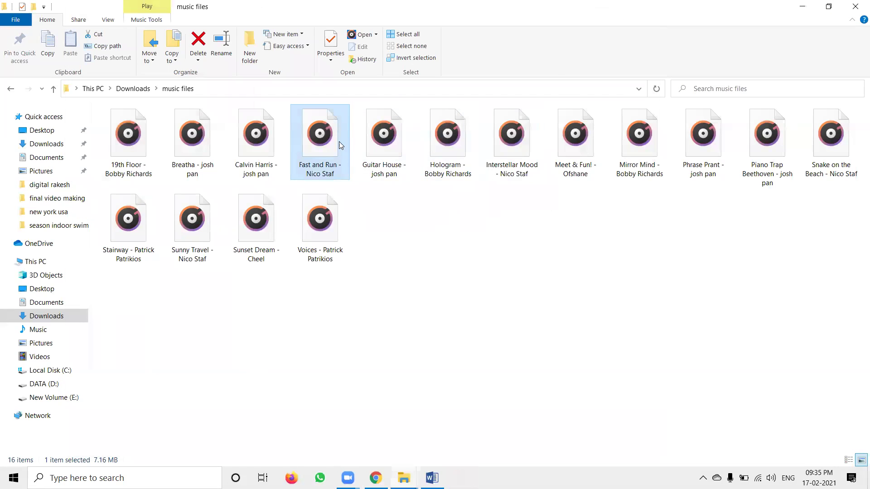
{"action": "left_click_drag", "start_coordinate": [326, 167], "coordinate": [426, 356]}
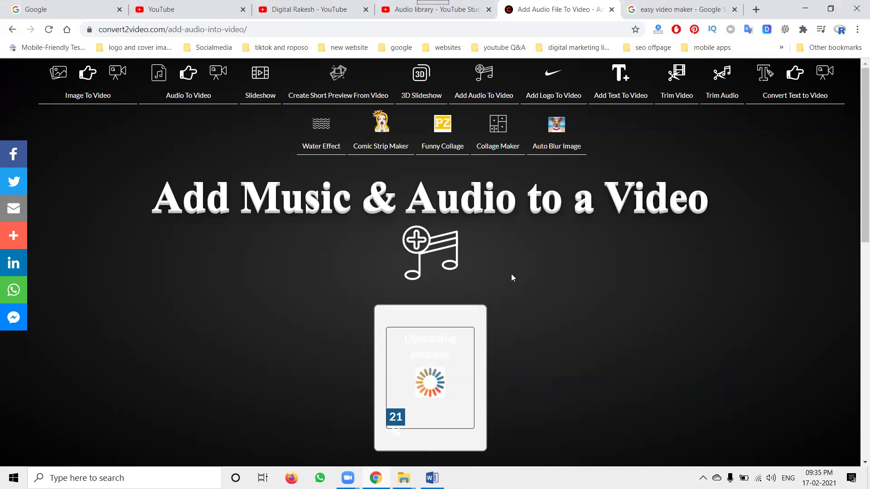
Step: Open the fromtexttospeech.com text-to-speech site in a new tab
{"action": "left_click", "coordinate": [755, 10]}
{"action": "type", "text": "from"}
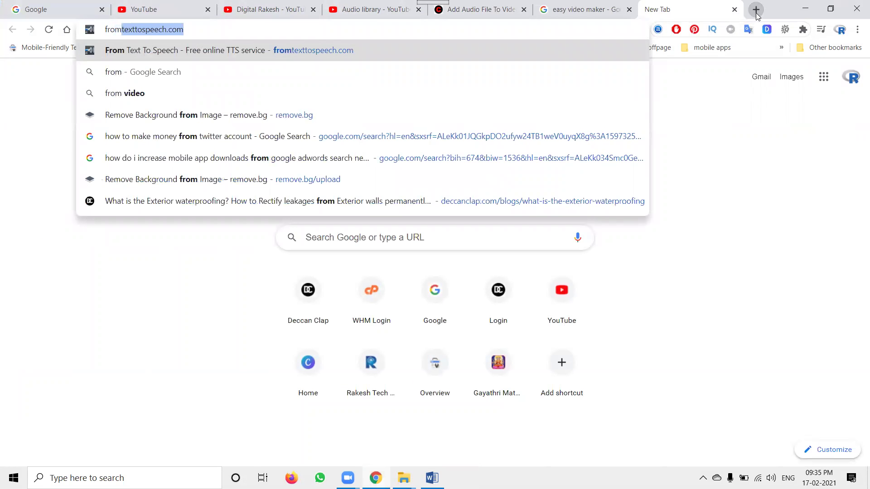
{"action": "key", "text": "Return"}
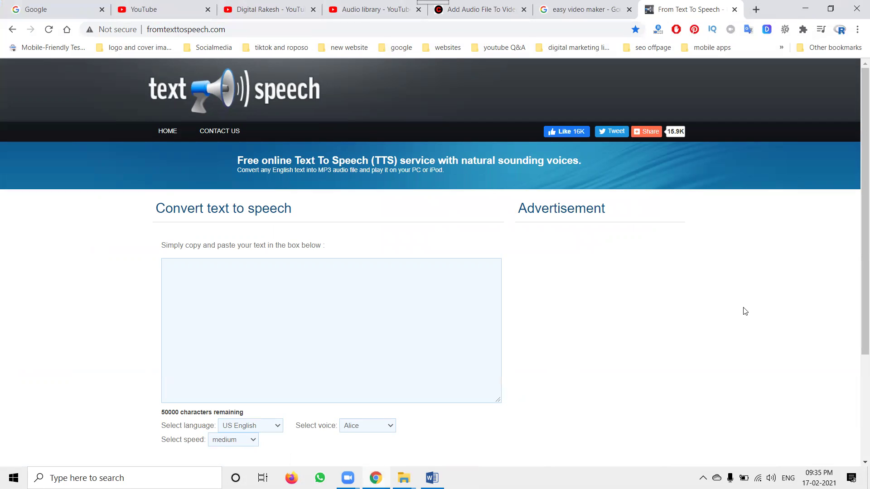
Step: Open voicemaker.in in a new tab, look over its text-to-speech options, and dismiss the CCleaner alert
{"action": "left_click", "coordinate": [756, 9]}
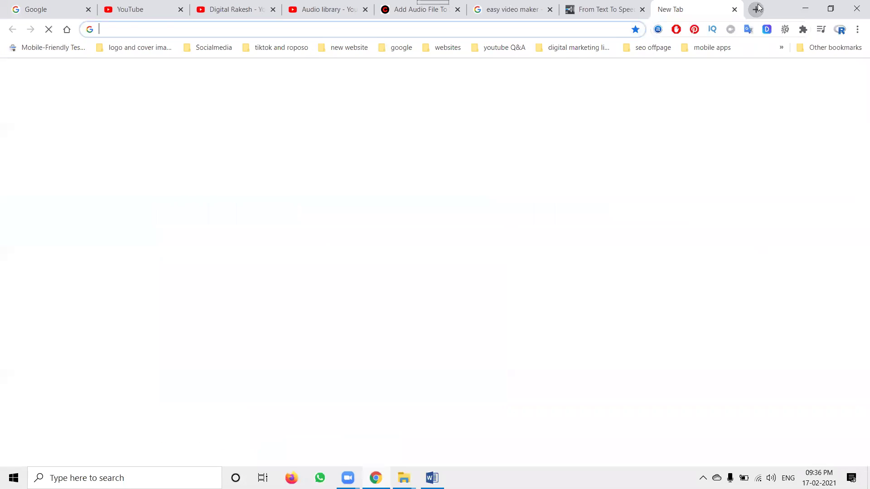
{"action": "type", "text": "voicemaker.in"}
{"action": "key", "text": "Return"}
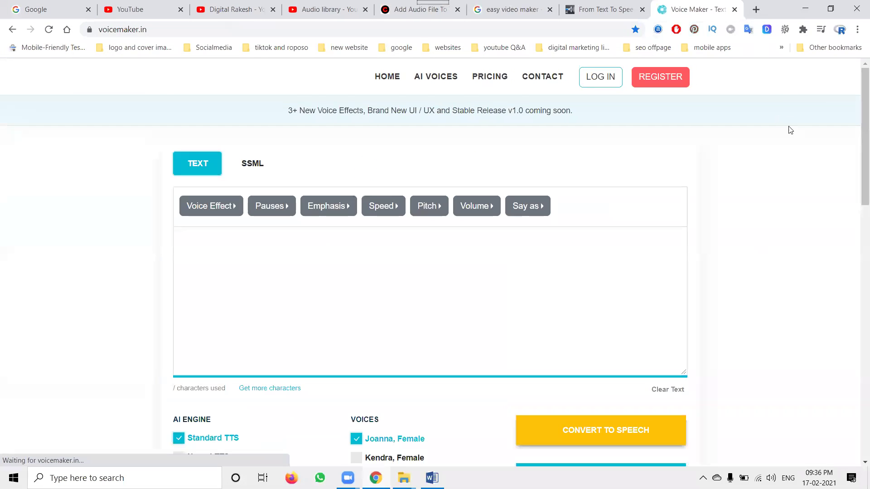
{"action": "scroll", "coordinate": [770, 290], "scroll_direction": "down", "scroll_amount": 3}
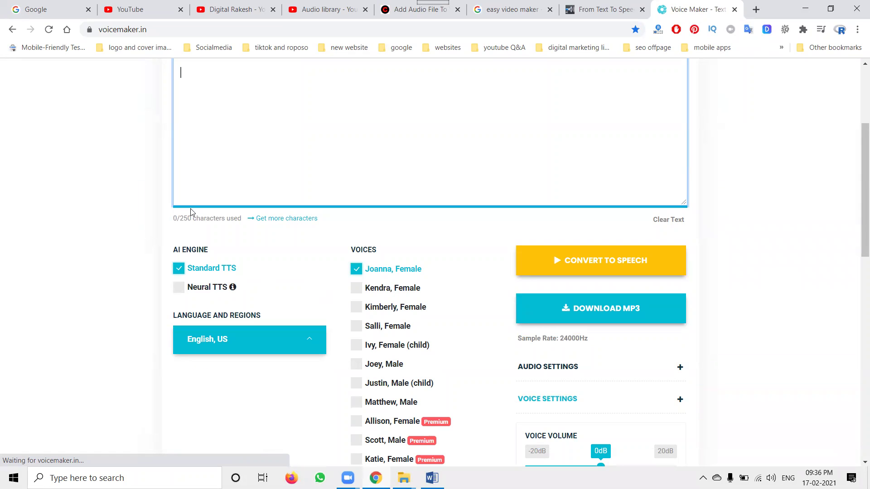
{"action": "scroll", "coordinate": [511, 262], "scroll_direction": "up", "scroll_amount": 3}
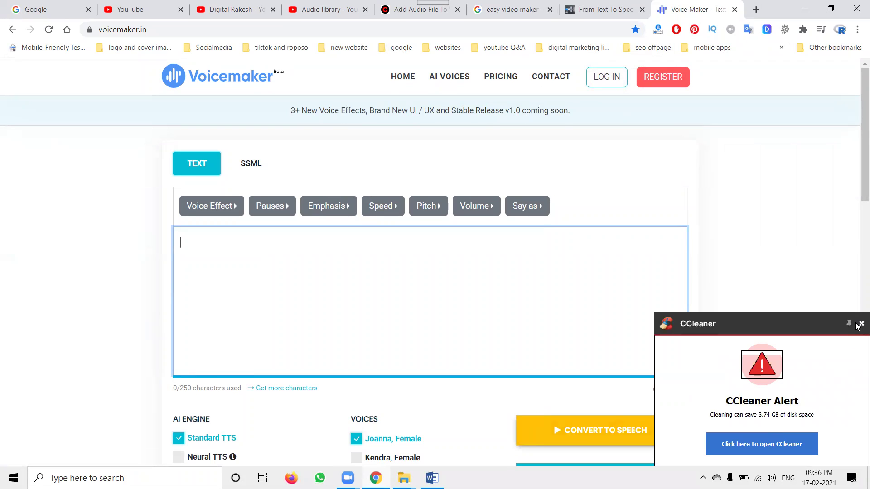
{"action": "left_click", "coordinate": [860, 324]}
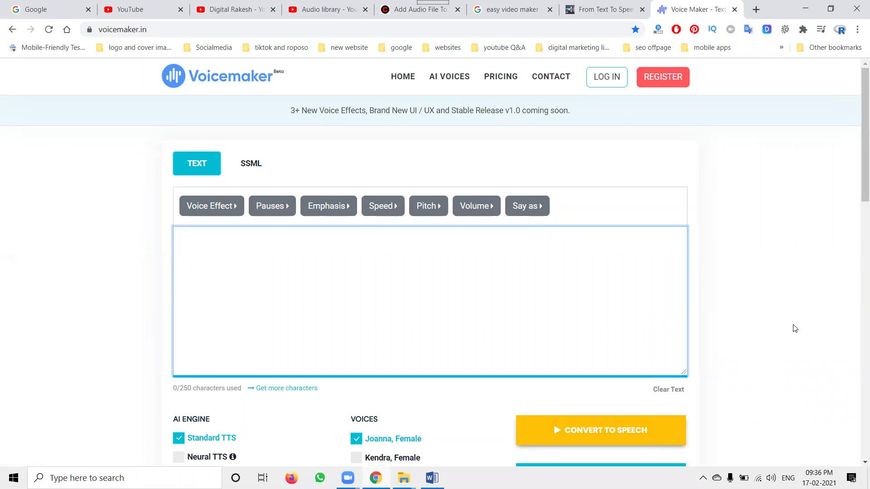
Step: Browse the available text-to-speech languages on voicemaker.in and choose Telugu (India)
{"action": "scroll", "coordinate": [648, 267], "scroll_direction": "down", "scroll_amount": 3}
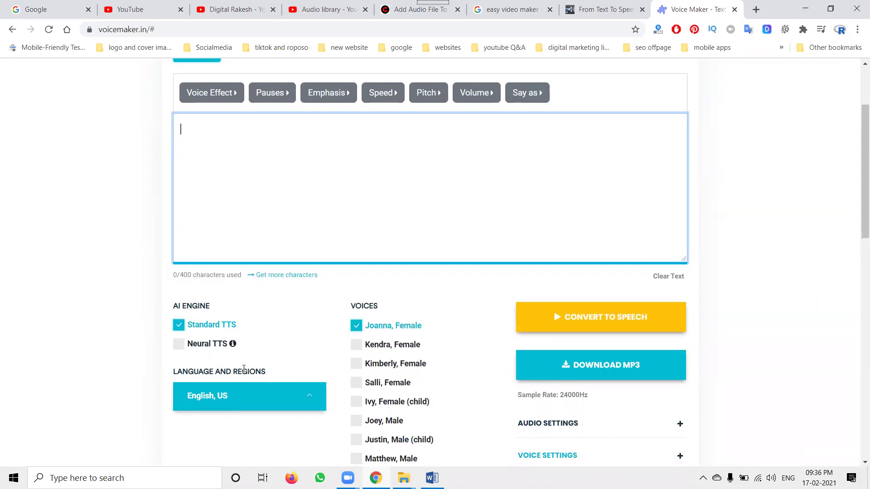
{"action": "left_click", "coordinate": [243, 396]}
{"action": "scroll", "coordinate": [103, 324], "scroll_direction": "down", "scroll_amount": 4}
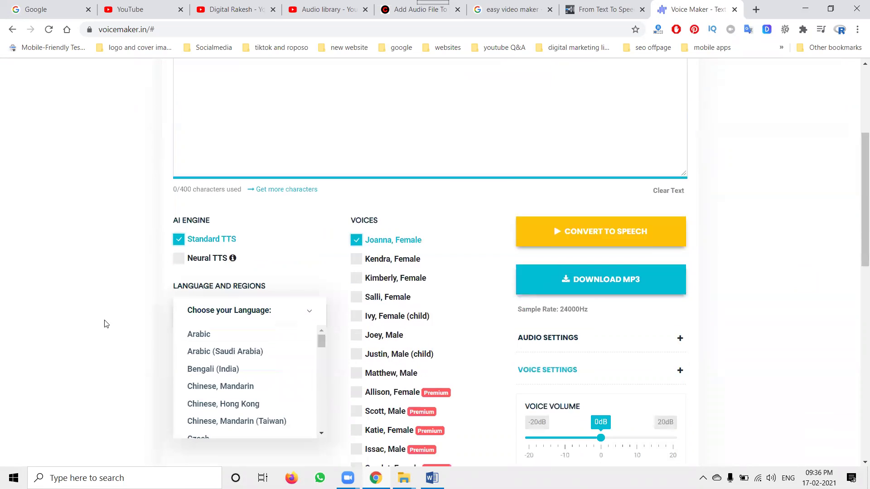
{"action": "scroll", "coordinate": [208, 274], "scroll_direction": "down", "scroll_amount": 4}
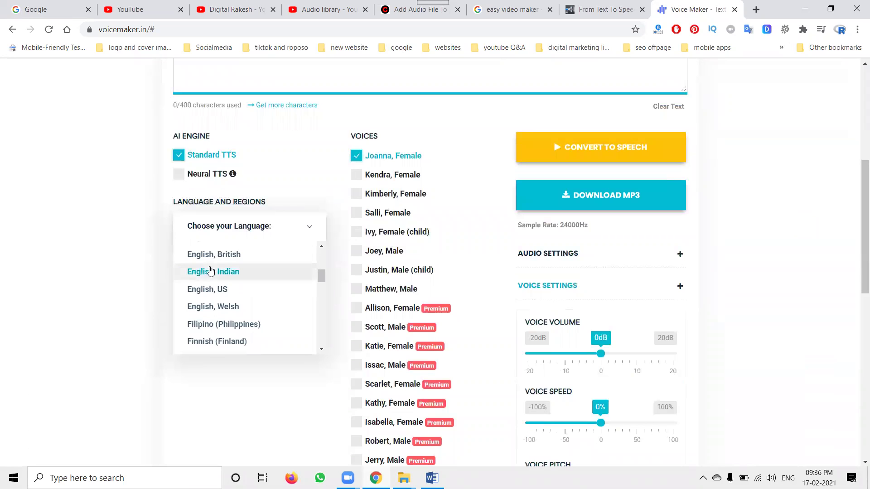
{"action": "scroll", "coordinate": [215, 281], "scroll_direction": "down", "scroll_amount": 5}
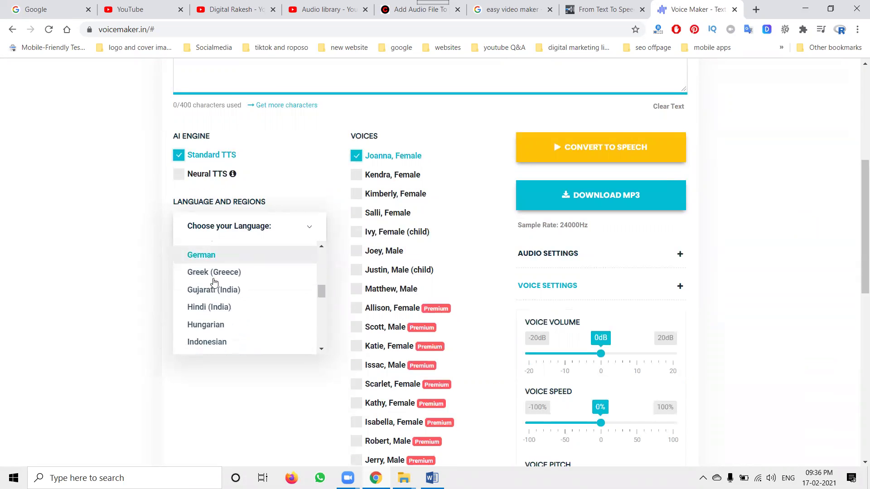
{"action": "scroll", "coordinate": [215, 281], "scroll_direction": "up", "scroll_amount": 1}
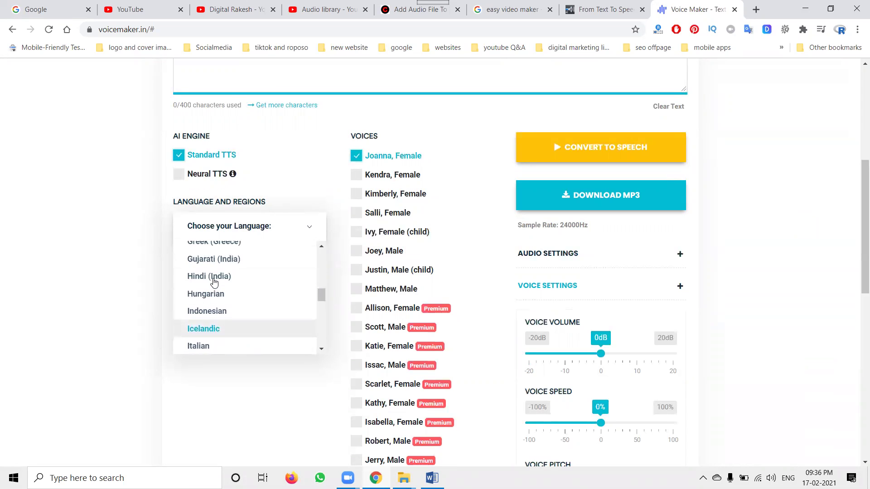
{"action": "scroll", "coordinate": [214, 282], "scroll_direction": "down", "scroll_amount": 4}
{"action": "scroll", "coordinate": [214, 282], "scroll_direction": "down", "scroll_amount": 4}
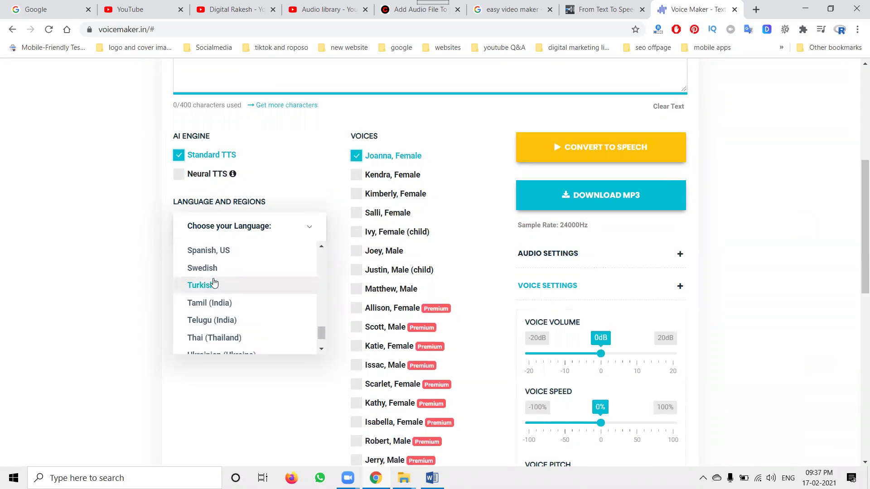
{"action": "scroll", "coordinate": [215, 284], "scroll_direction": "down", "scroll_amount": 3}
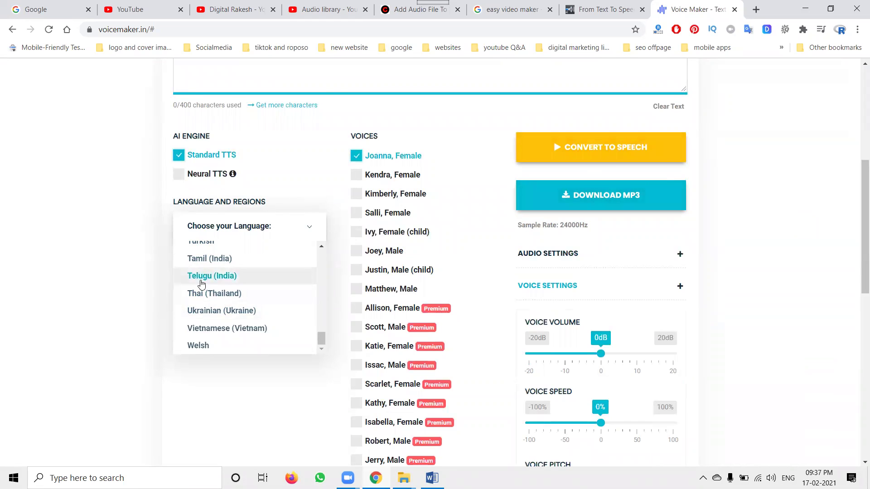
{"action": "left_click", "coordinate": [202, 278]}
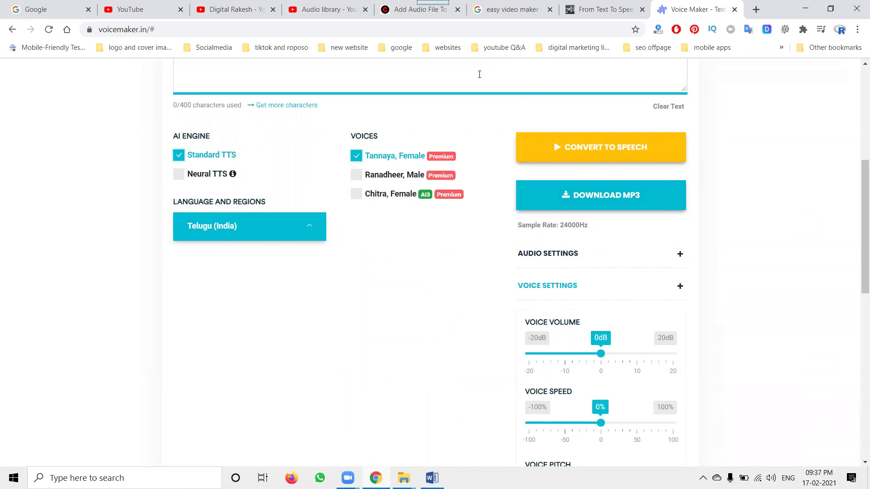
Step: Check the finished video on convert2video.com, and open voice2v.com in a new tab
{"action": "left_click", "coordinate": [393, 10]}
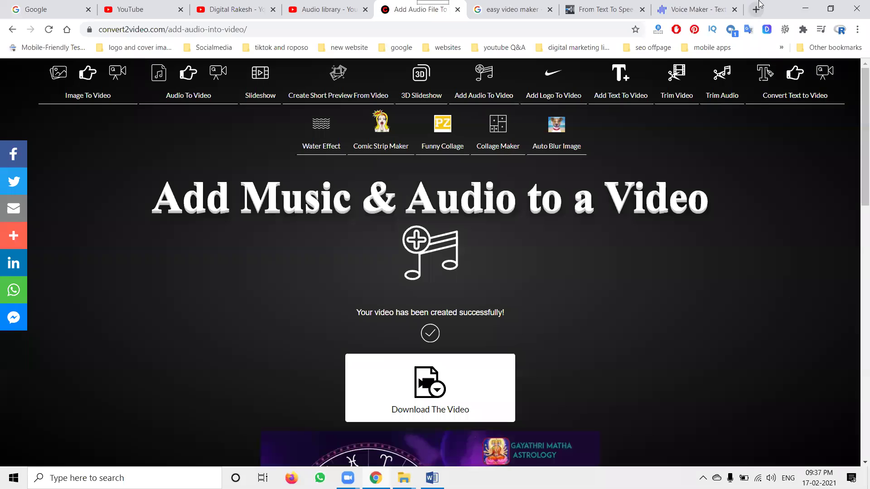
{"action": "left_click", "coordinate": [756, 10]}
{"action": "type", "text": "https://voice2v.com"}
{"action": "key", "text": "Return"}
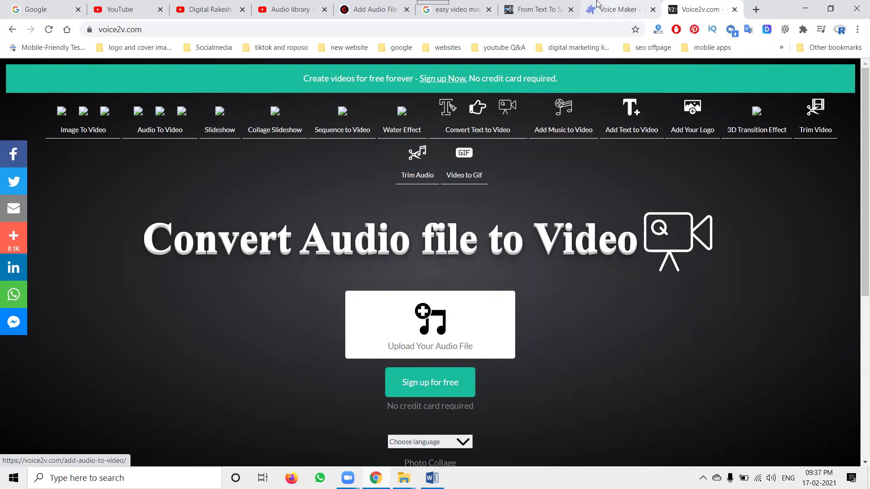
Step: Return to the finished video on convert2video.com and download it from its preview player
{"action": "left_click", "coordinate": [356, 11]}
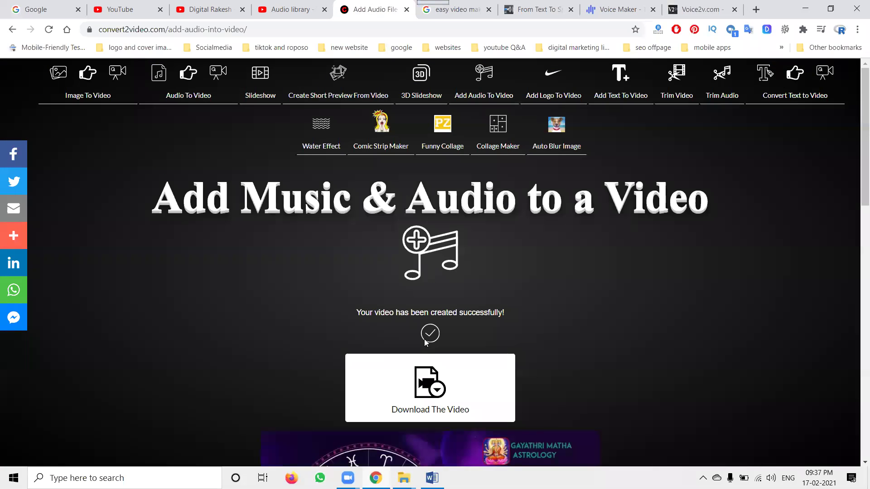
{"action": "scroll", "coordinate": [423, 334], "scroll_direction": "down", "scroll_amount": 9}
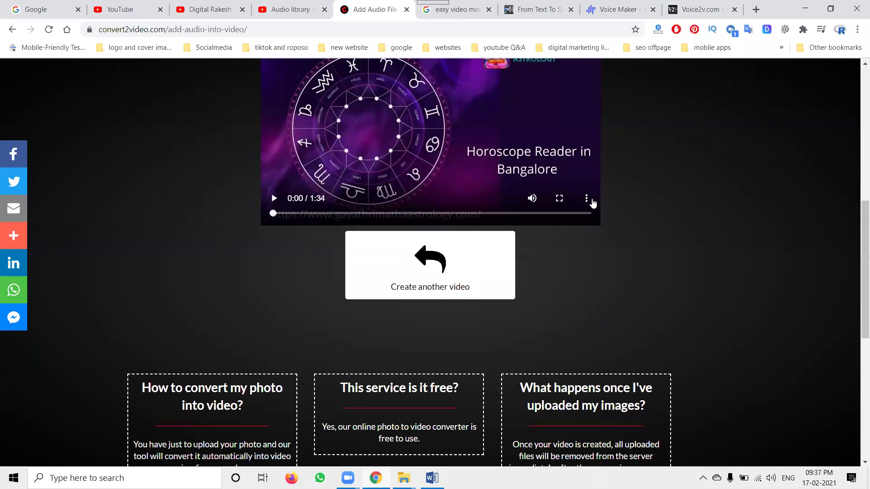
{"action": "left_click", "coordinate": [587, 198]}
{"action": "left_click", "coordinate": [558, 174]}
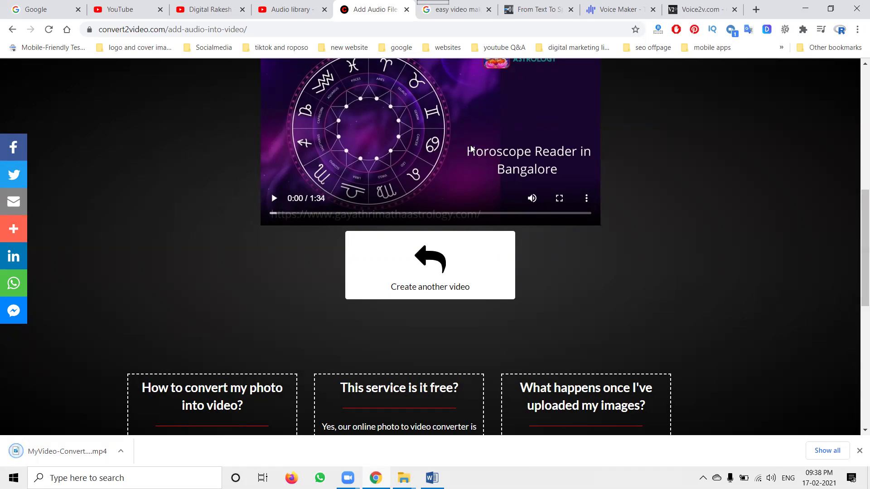
Step: Play the downloaded MyVideo file, skip through several points to check the music, and close the player
{"action": "left_click", "coordinate": [78, 442]}
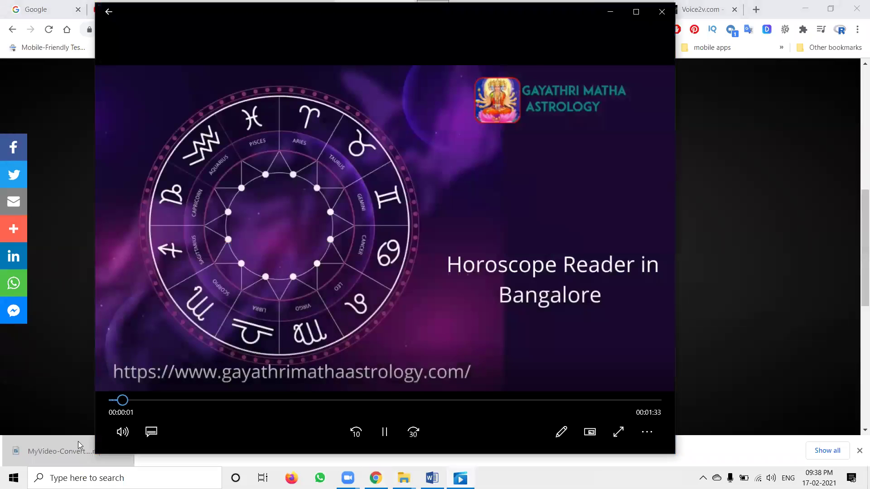
{"action": "left_click", "coordinate": [184, 401]}
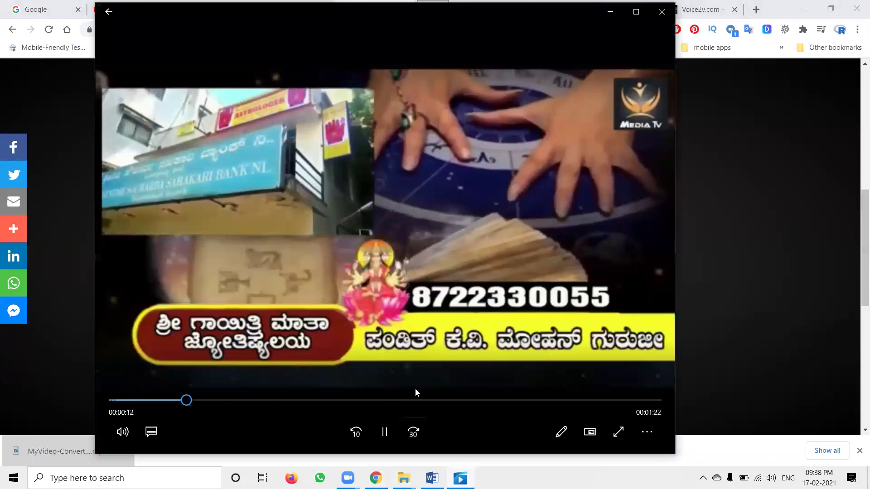
{"action": "left_click", "coordinate": [415, 400]}
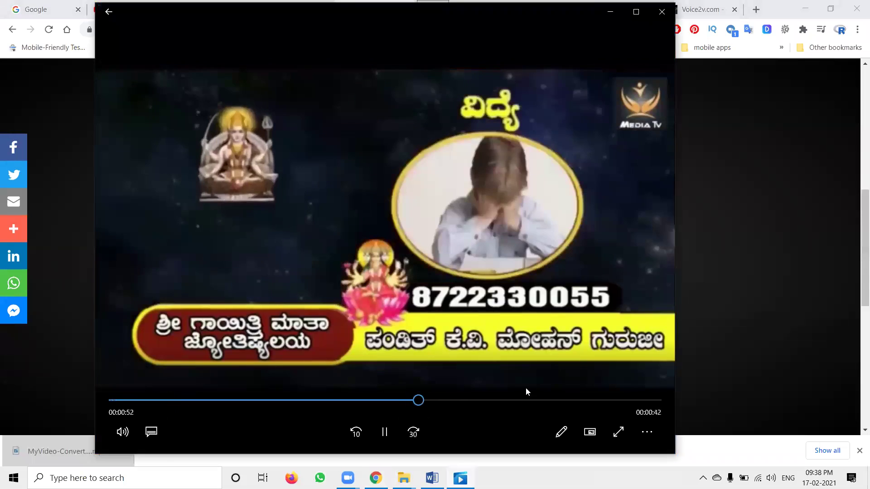
{"action": "left_click", "coordinate": [570, 400]}
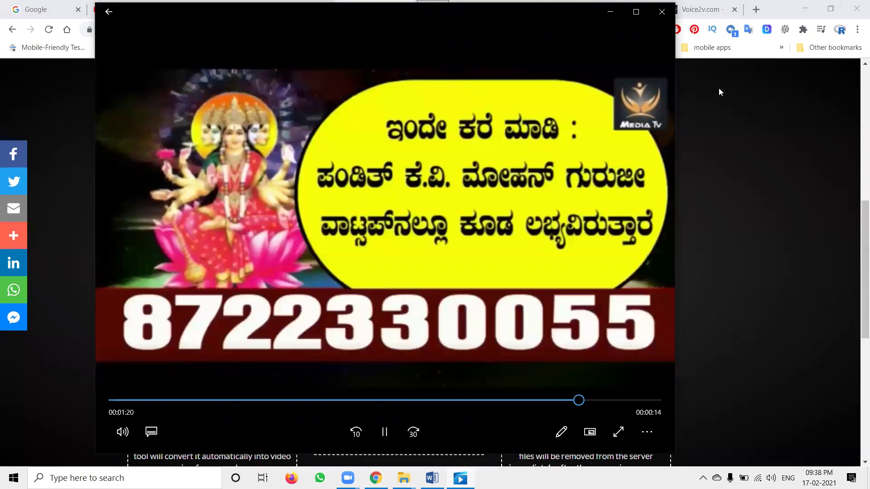
{"action": "left_click", "coordinate": [663, 19]}
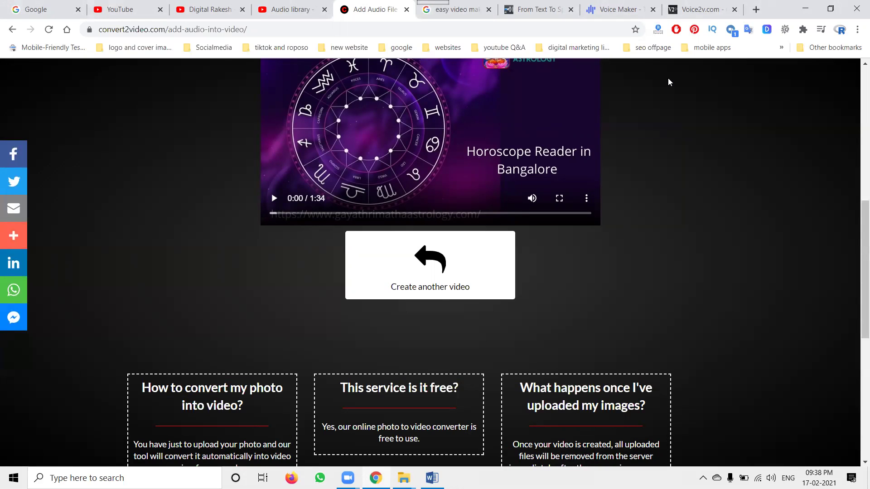
Step: Start another video on convert2video.com and upload a video file from the final video making folder
{"action": "scroll", "coordinate": [610, 277], "scroll_direction": "up", "scroll_amount": 3}
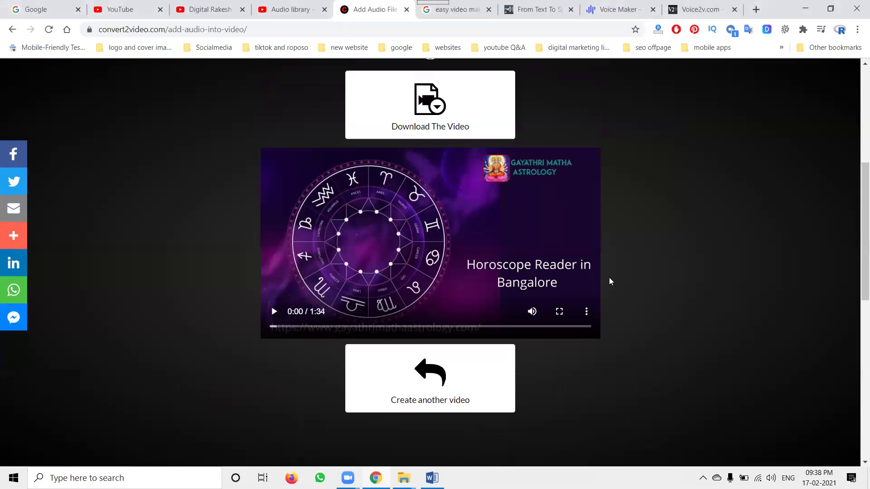
{"action": "left_click", "coordinate": [440, 389]}
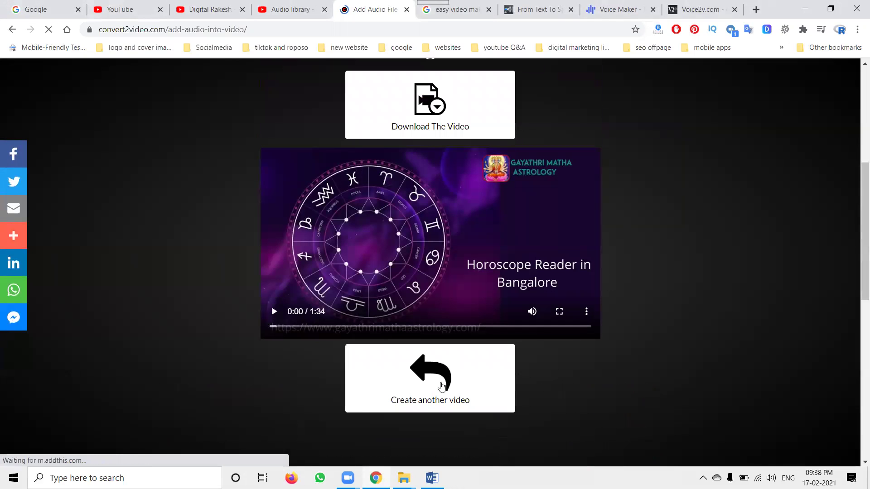
{"action": "mouse_move", "coordinate": [404, 477]}
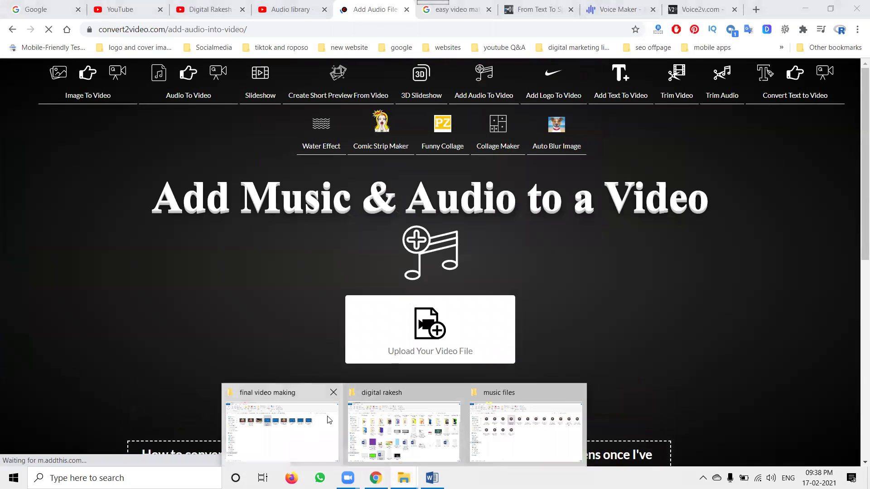
{"action": "left_click", "coordinate": [281, 427]}
{"action": "left_click_drag", "start_coordinate": [542, 253], "coordinate": [413, 373]}
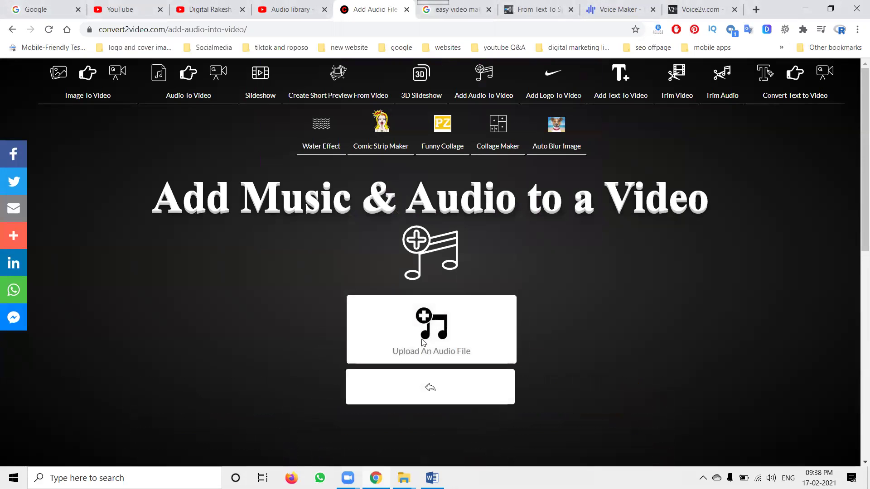
Step: Add the Calvin Harris track from the music files folder as the video's audio and start the upload
{"action": "mouse_move", "coordinate": [403, 478]}
{"action": "left_click", "coordinate": [525, 407]}
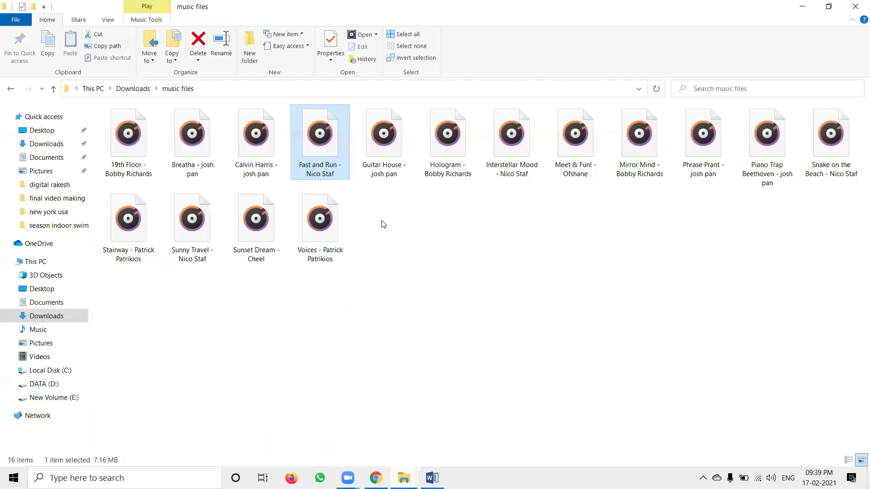
{"action": "left_click_drag", "start_coordinate": [258, 159], "coordinate": [437, 338]}
{"action": "left_click", "coordinate": [433, 361]}
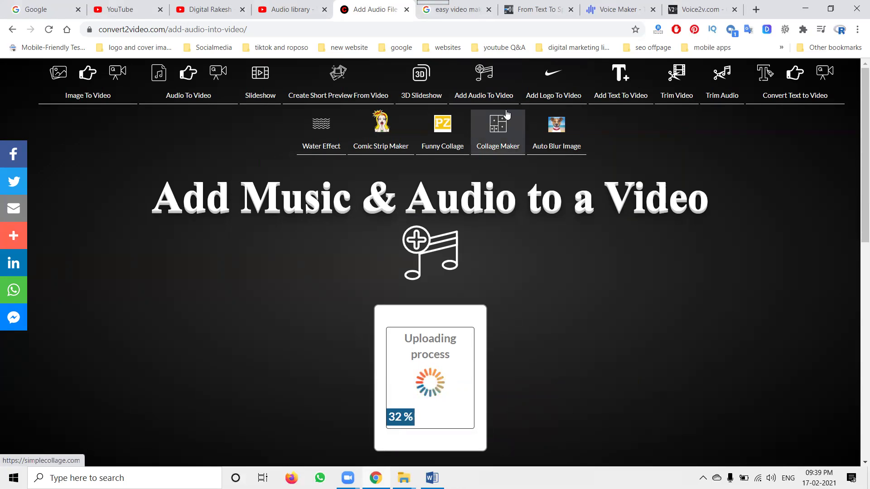
Step: Open openshot.org in a new tab, dismiss the ad blocker message, and go to the OpenShot download page
{"action": "left_click", "coordinate": [756, 9]}
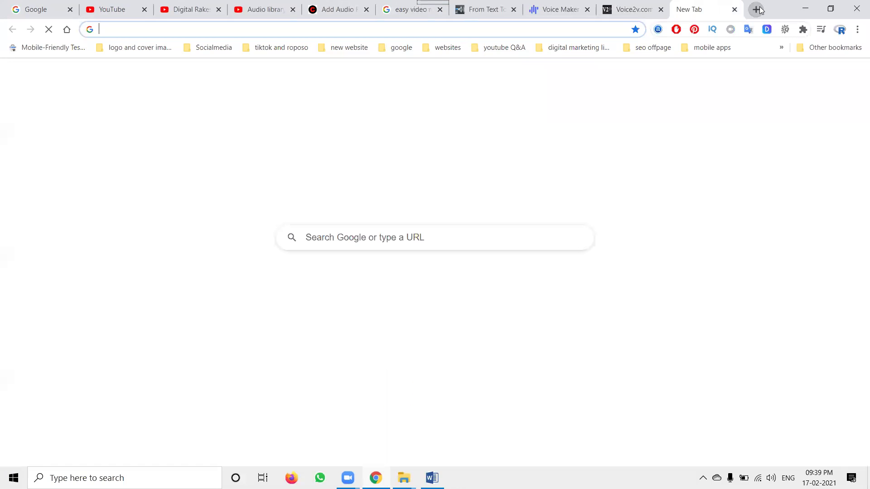
{"action": "type", "text": "openshot.org"}
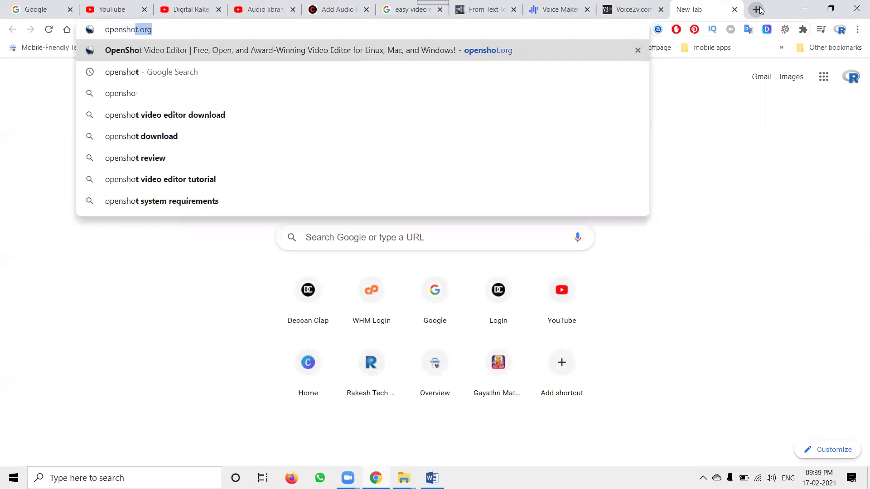
{"action": "key", "text": "Return"}
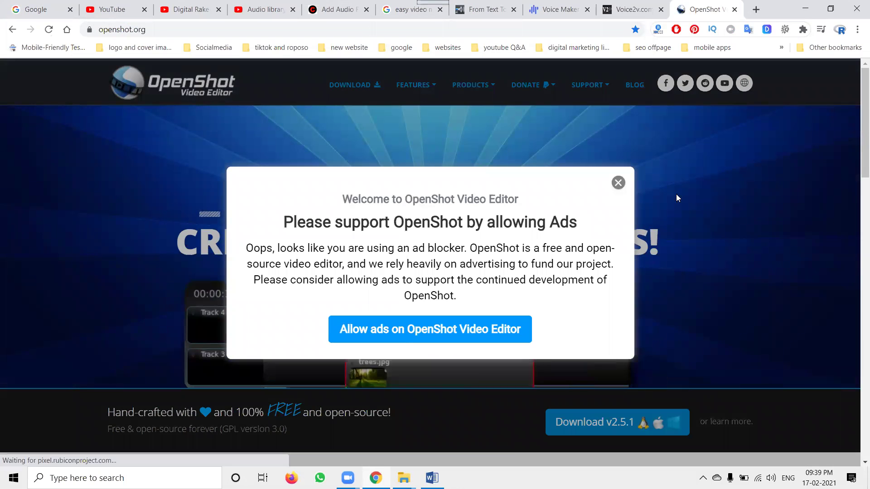
{"action": "left_click", "coordinate": [618, 182]}
{"action": "left_click", "coordinate": [358, 88]}
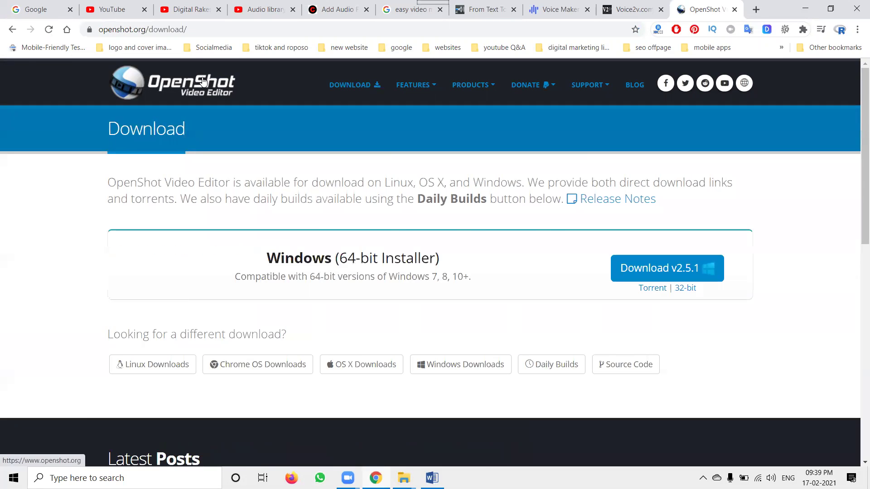
Step: Return to the OpenShot home page, dismiss the ad blocker message, and look over the site's feature and donation options
{"action": "left_click", "coordinate": [202, 82]}
{"action": "left_click", "coordinate": [619, 189]}
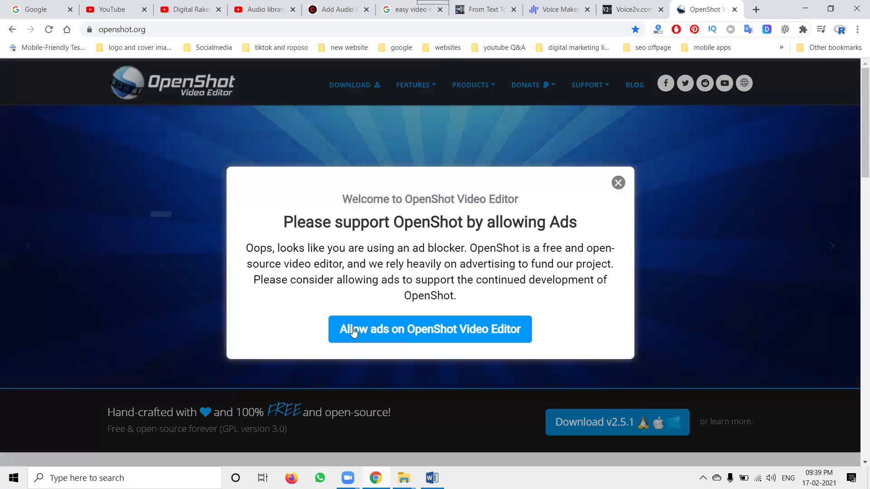
{"action": "left_click", "coordinate": [619, 183]}
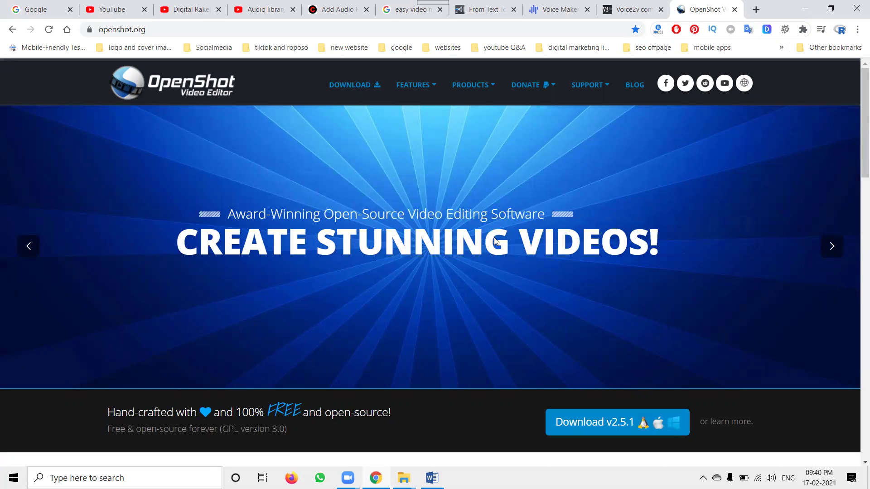
{"action": "mouse_move", "coordinate": [421, 82]}
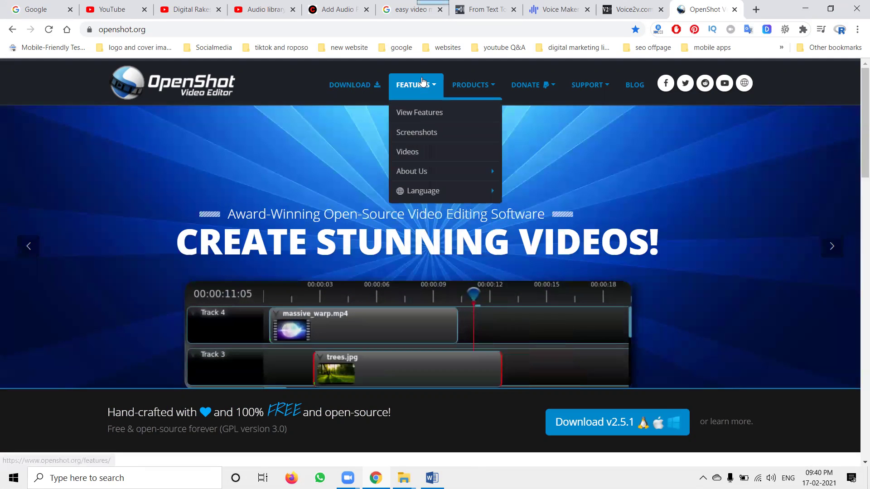
{"action": "mouse_move", "coordinate": [506, 89]}
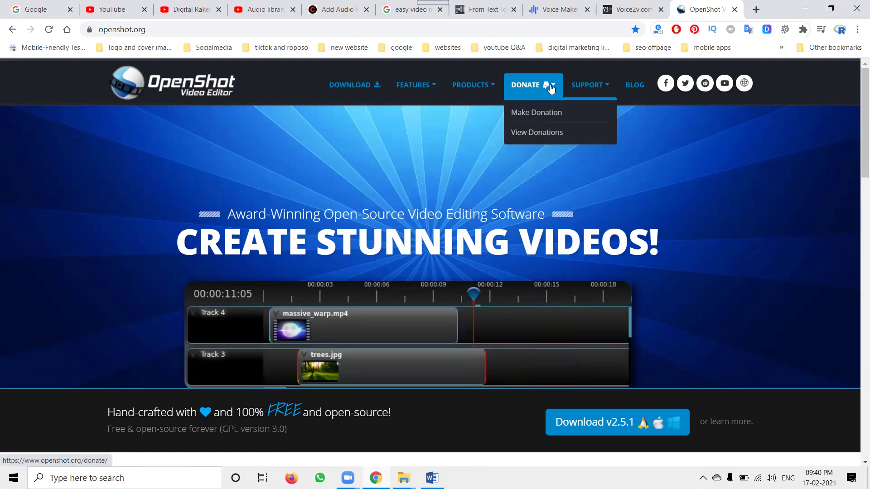
Step: Check the convert2video.com conversion, revisit the open text-to-speech and voice2v.com sites, and return to the YouTube channel's videos page
{"action": "left_click", "coordinate": [347, 9]}
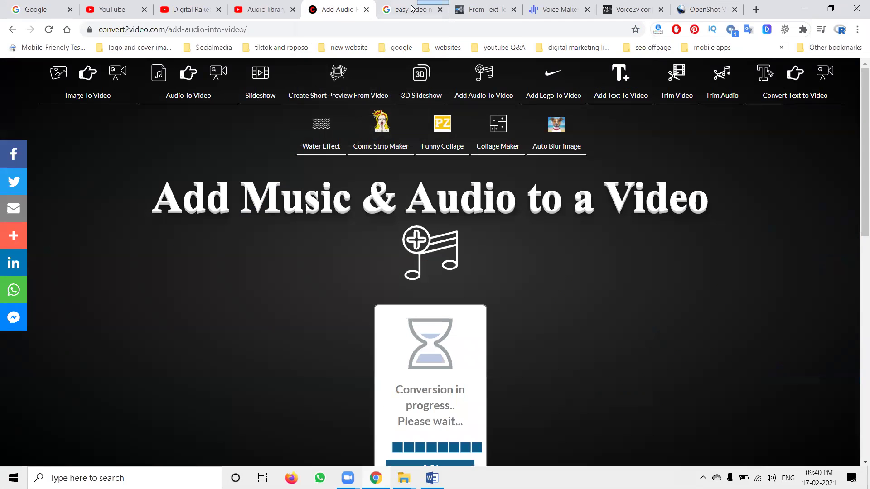
{"action": "left_click", "coordinate": [484, 5]}
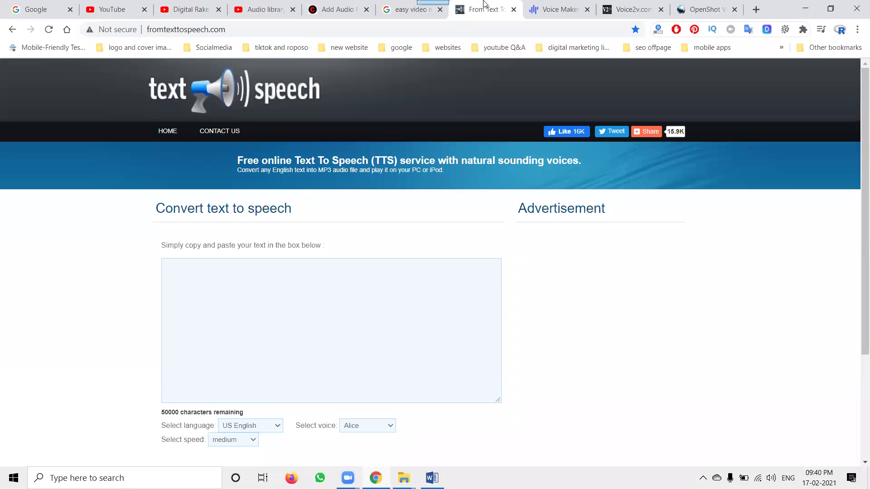
{"action": "left_click", "coordinate": [569, 3]}
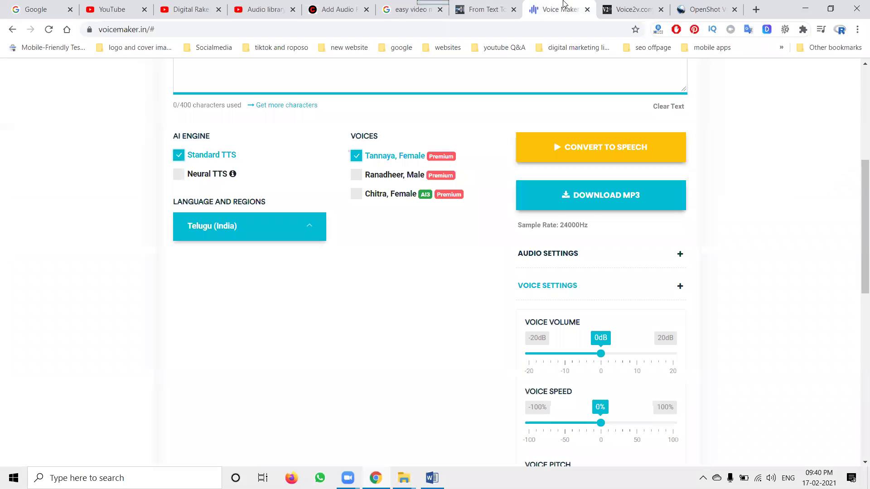
{"action": "left_click", "coordinate": [484, 6]}
{"action": "left_click", "coordinate": [619, 4]}
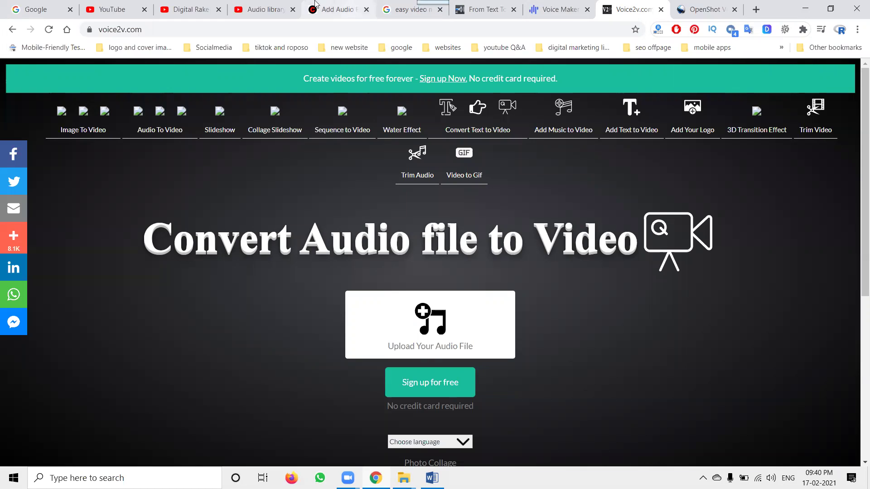
{"action": "left_click", "coordinate": [194, 5]}
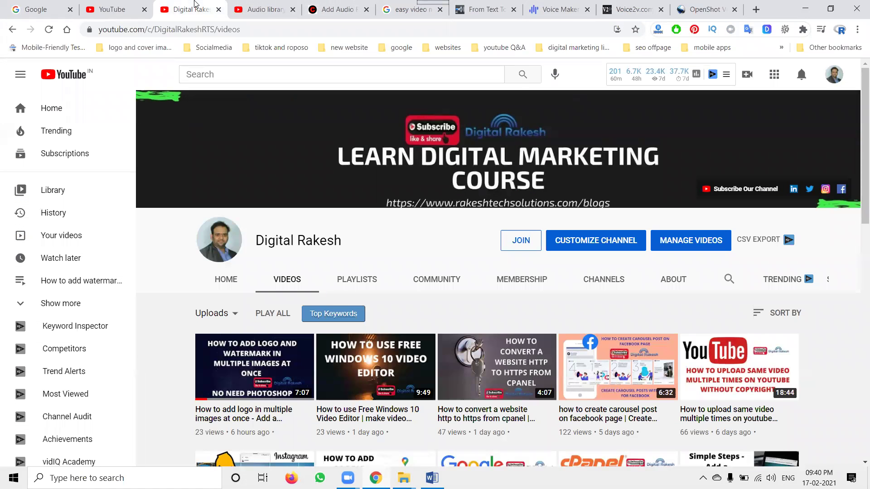